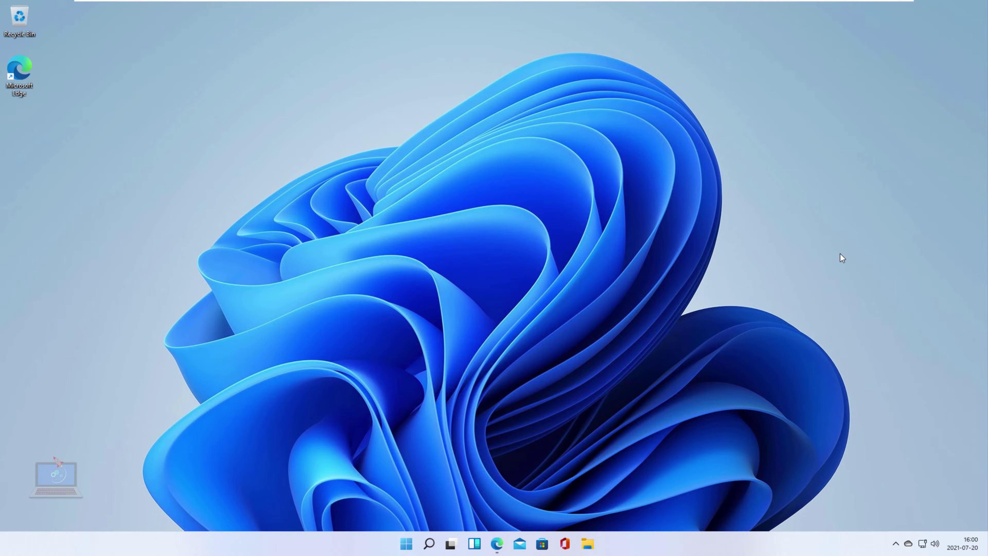
Step: Check the installed Windows version with winver, moving the About Windows dialog clear and closing it
{"action": "key", "text": "super"}
{"action": "type", "text": "winver"}
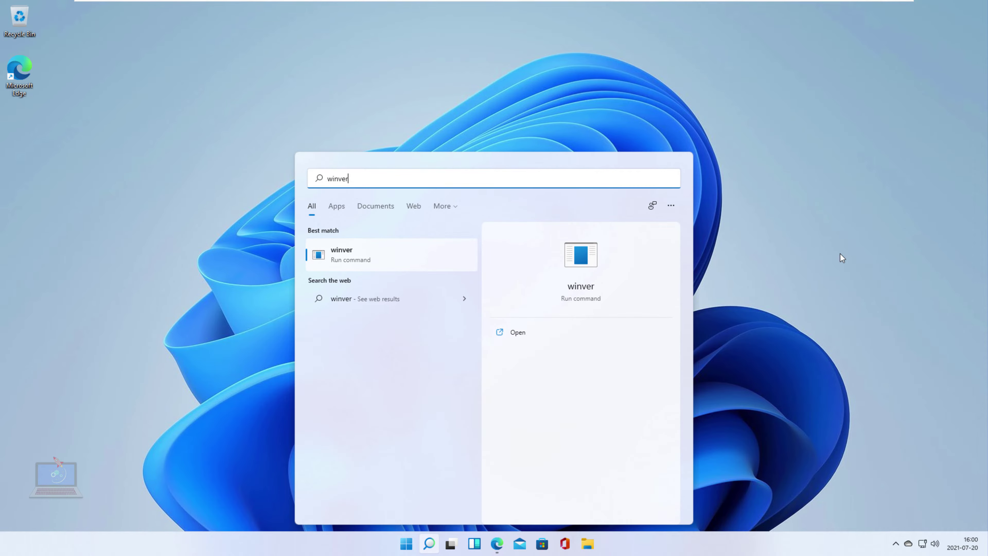
{"action": "key", "text": "Return"}
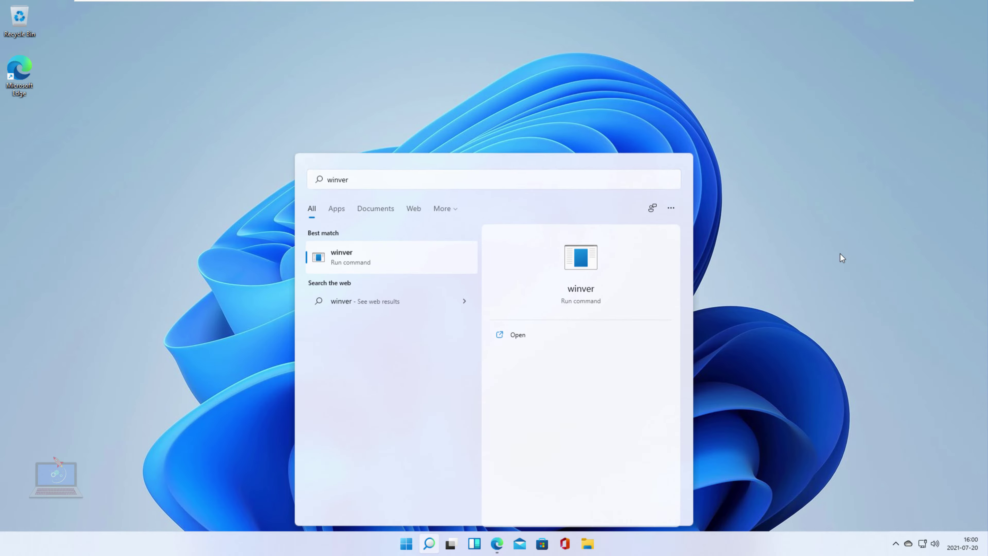
{"action": "left_click_drag", "start_coordinate": [137, 29], "coordinate": [358, 99]}
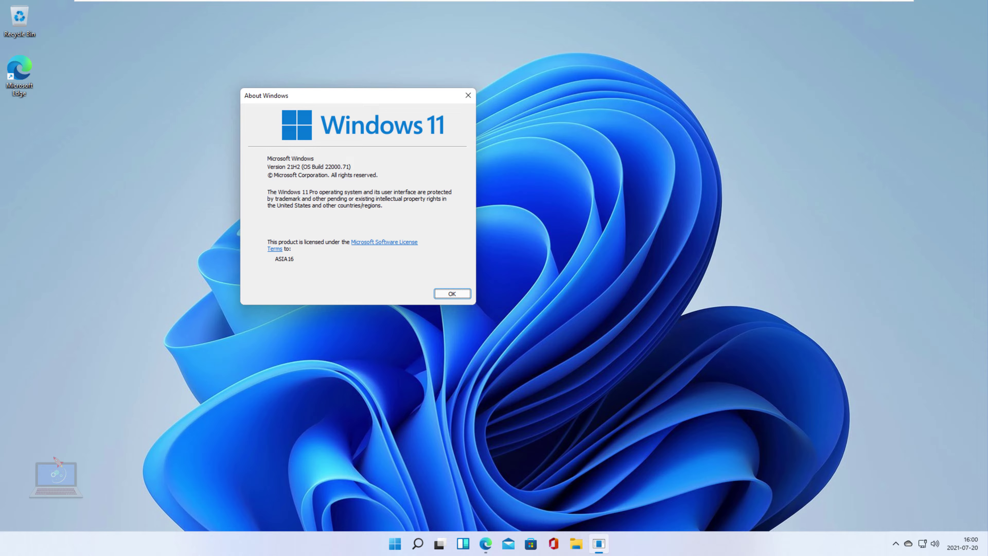
{"action": "key", "text": "Return"}
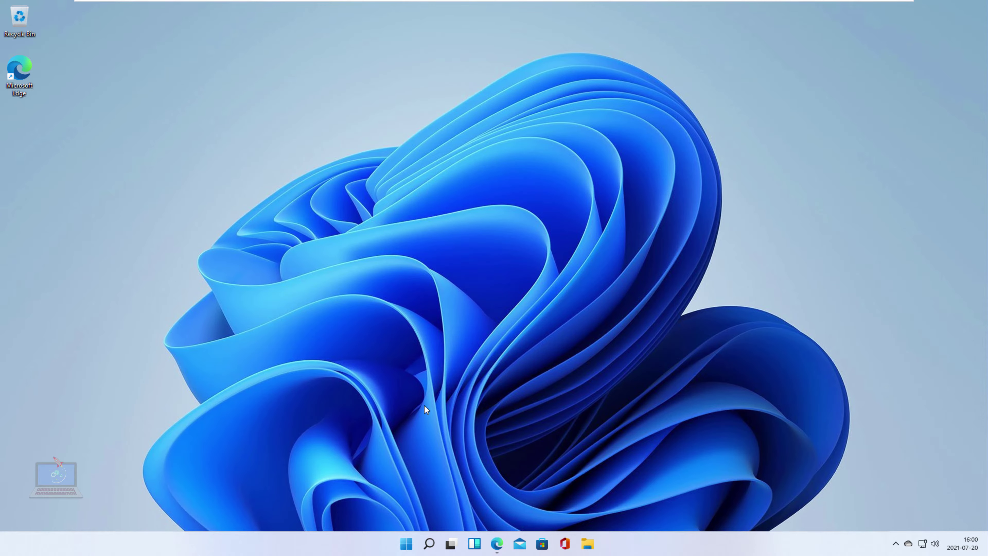
Step: Switch to Microsoft Edge and search Google for "windows 7 gadgets for windows 11"
{"action": "left_click", "coordinate": [497, 544]}
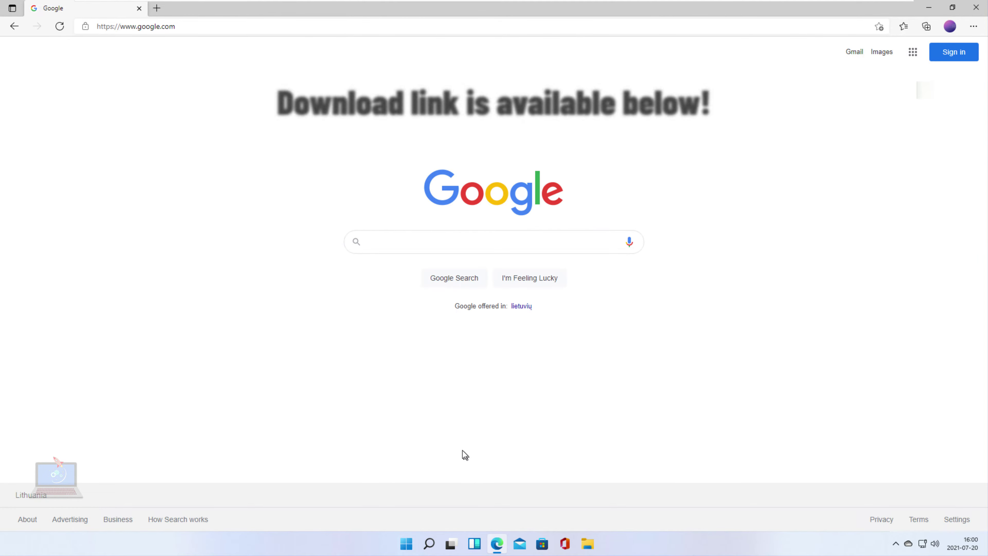
{"action": "type", "text": "windows"}
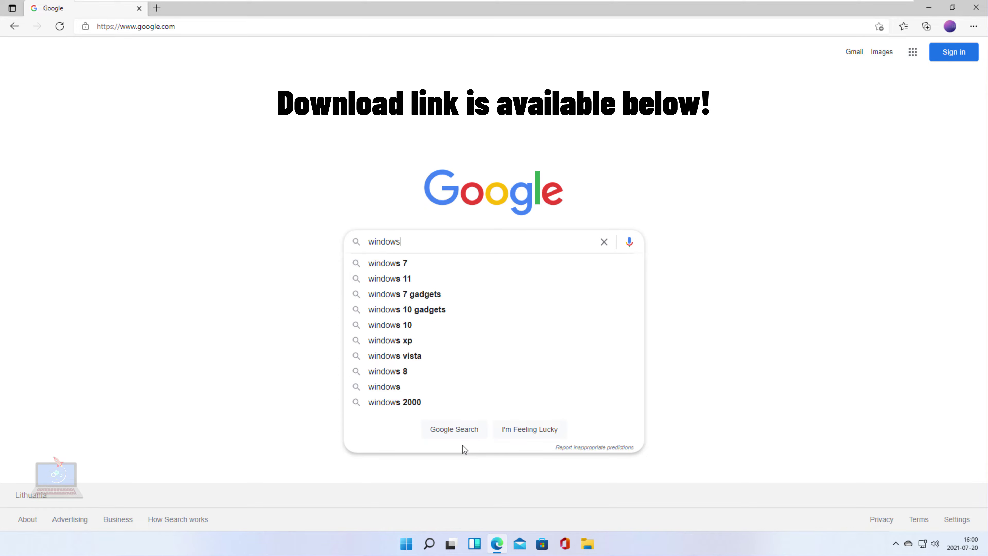
{"action": "type", "text": " 7 ga"}
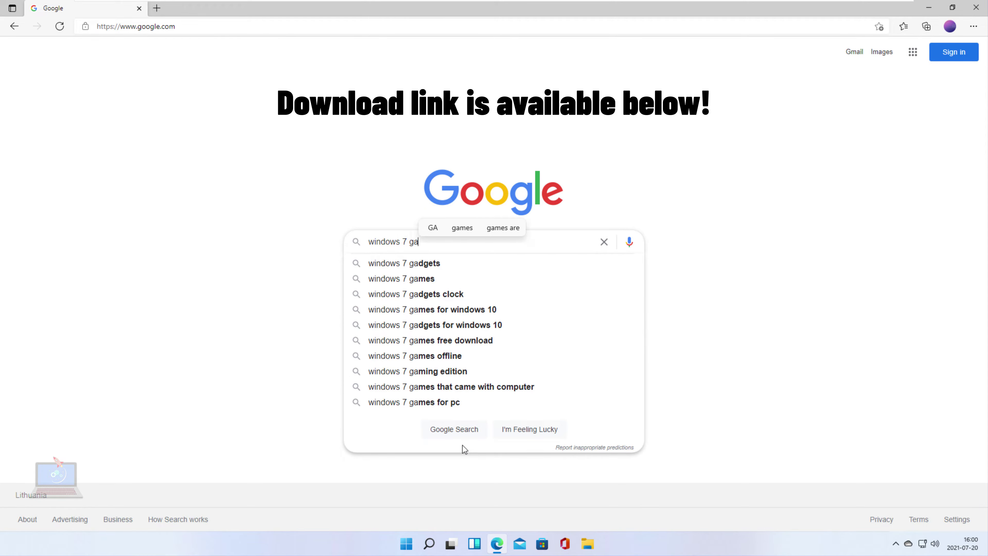
{"action": "type", "text": "dgets for"}
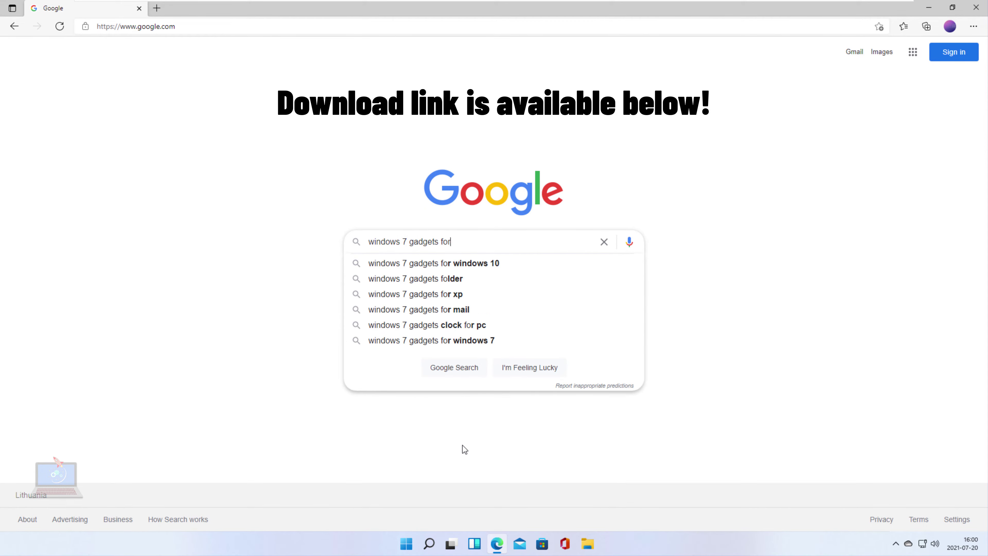
{"action": "type", "text": " windows 11"}
{"action": "key", "text": "Return"}
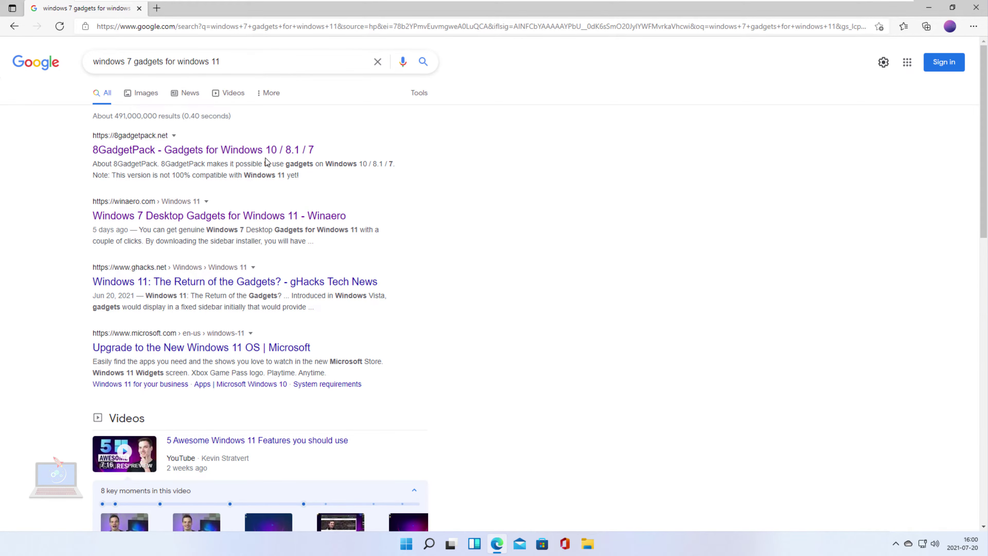
Step: Download the 8GadgetPack v34.0 installer from 8gadgetpack.net and show the file in its download folder
{"action": "left_click", "coordinate": [266, 155]}
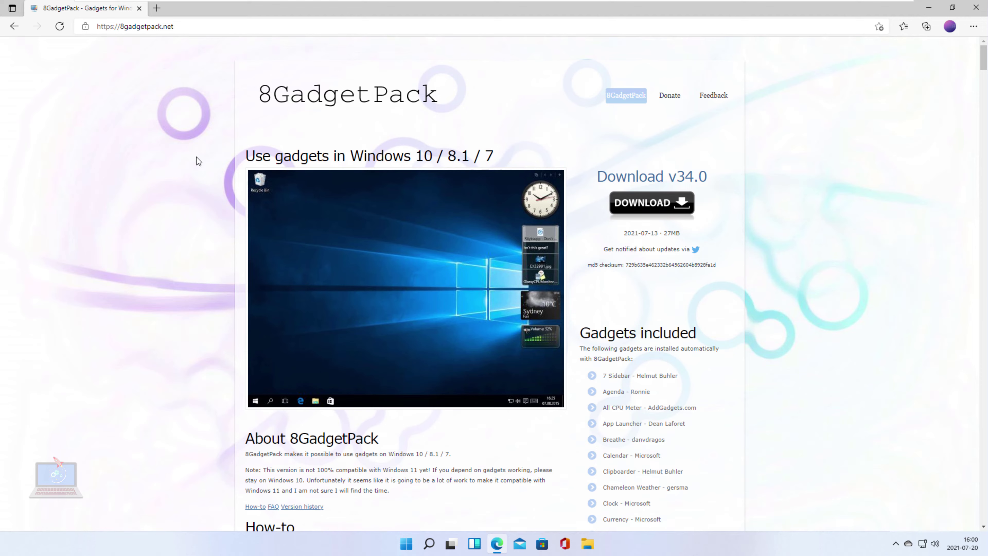
{"action": "left_click", "coordinate": [664, 204]}
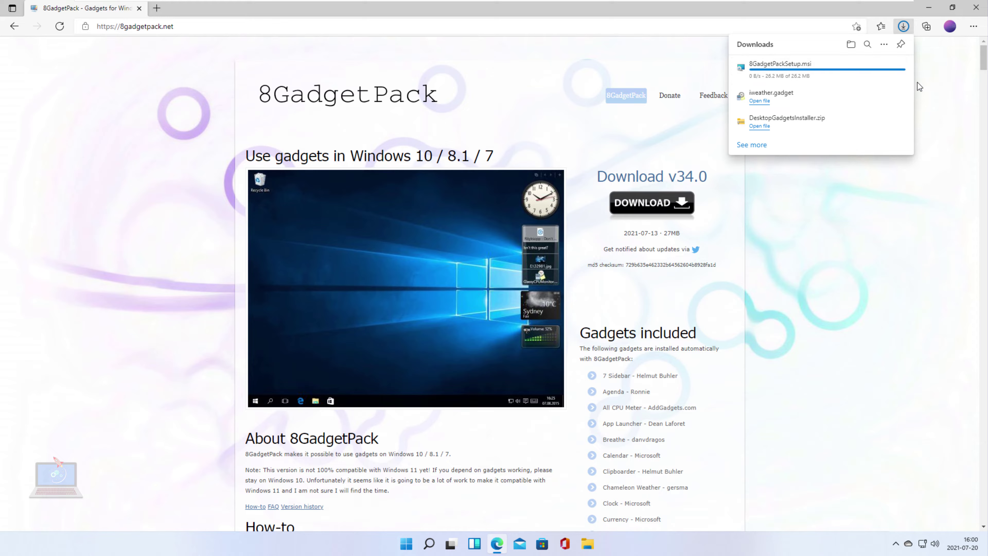
{"action": "left_click", "coordinate": [870, 67]}
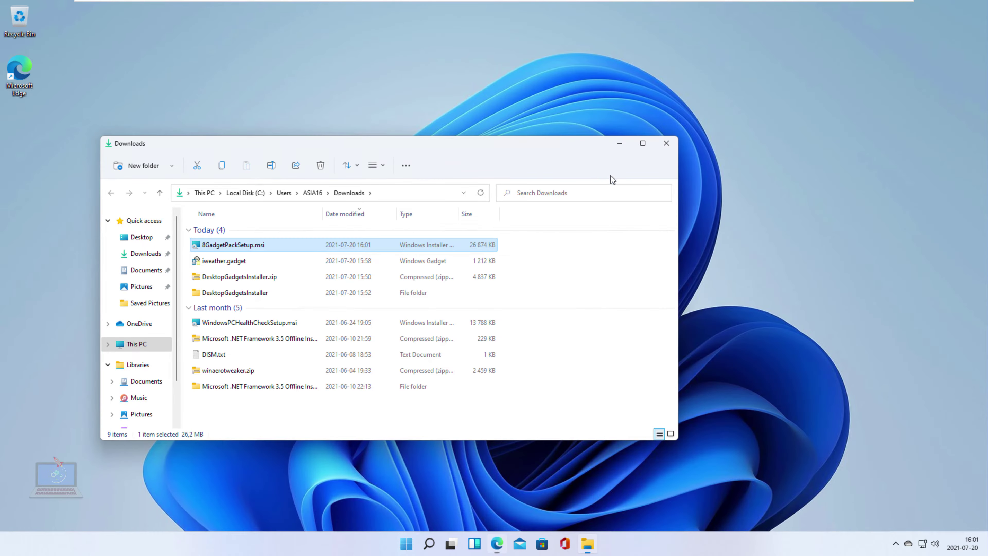
Step: Install 8GadgetPack from 8GadgetPackSetup.msi, allowing it to make changes and showing the gadgets when setup exits
{"action": "double_click", "coordinate": [427, 246]}
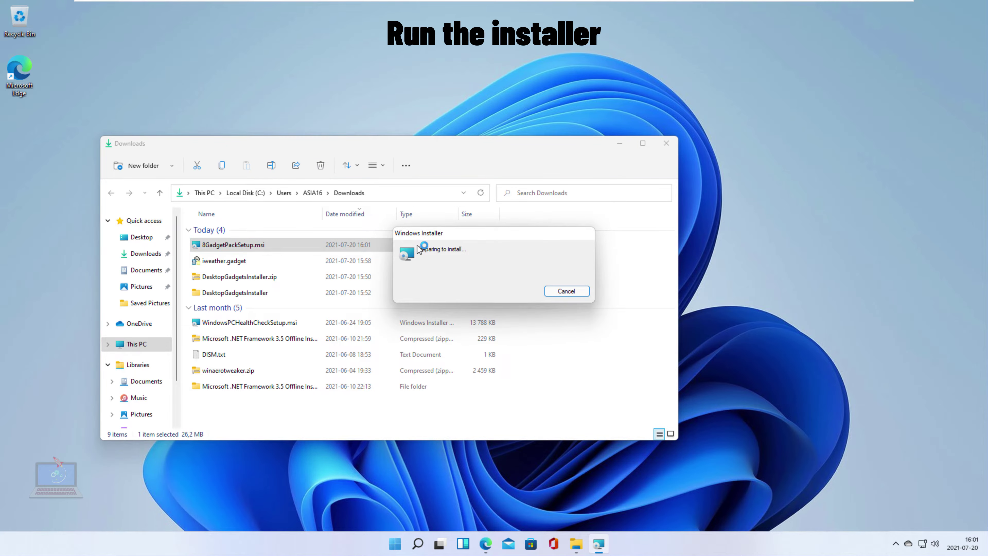
{"action": "left_click", "coordinate": [618, 147]}
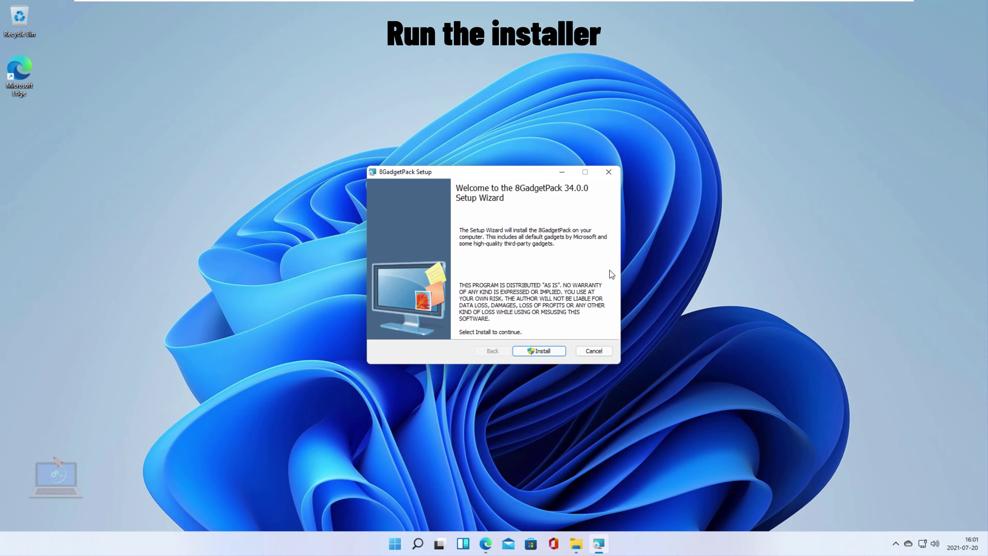
{"action": "left_click", "coordinate": [553, 354]}
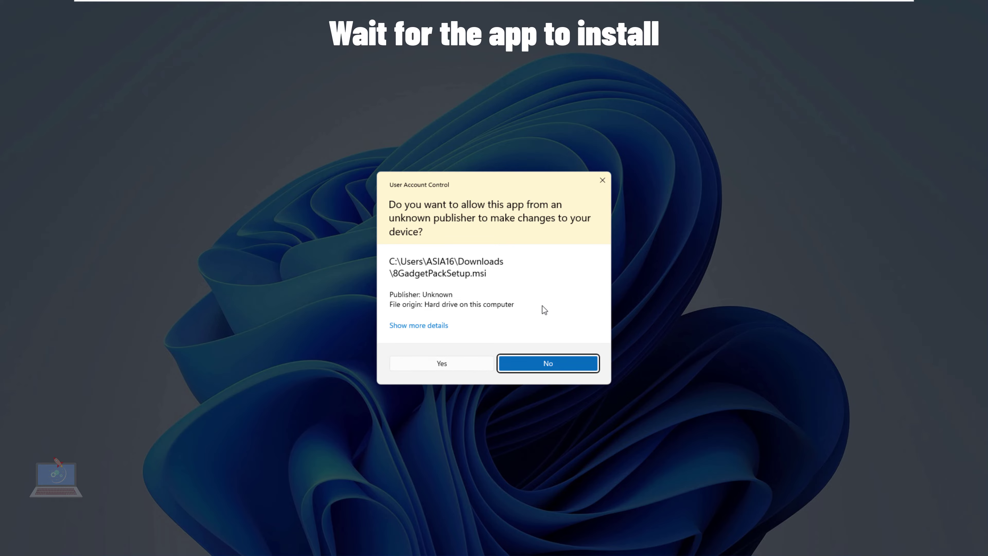
{"action": "key", "text": "alt+y"}
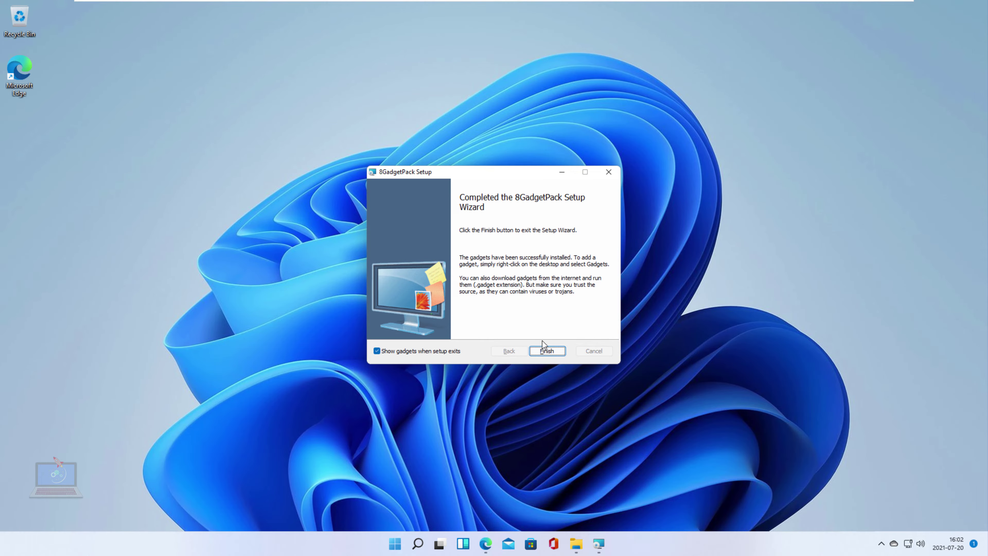
{"action": "left_click", "coordinate": [543, 351]}
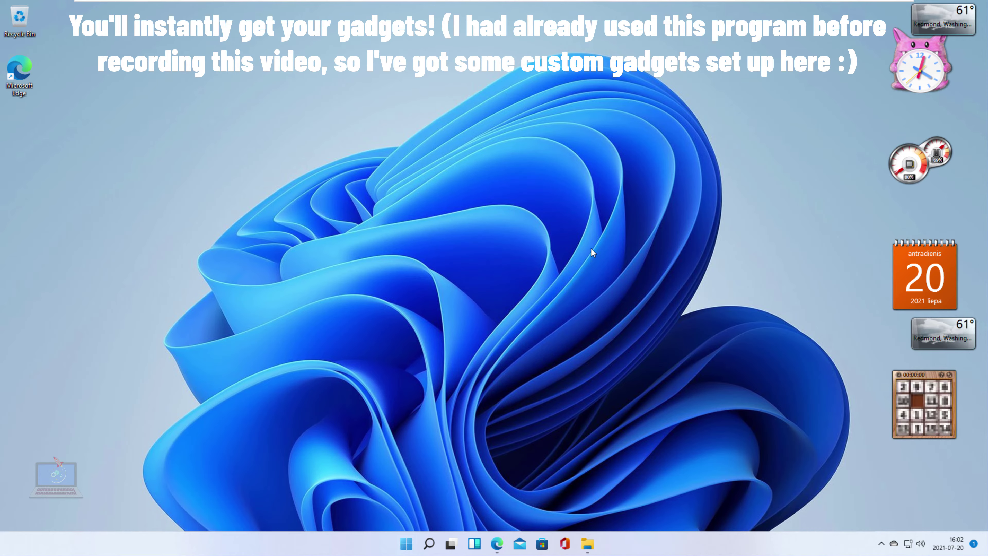
Step: Move the weather gadget overlapping the clock onto free desktop space and set it to Celsius with Vilnius, Lithuania as its location
{"action": "mouse_move", "coordinate": [985, 28]}
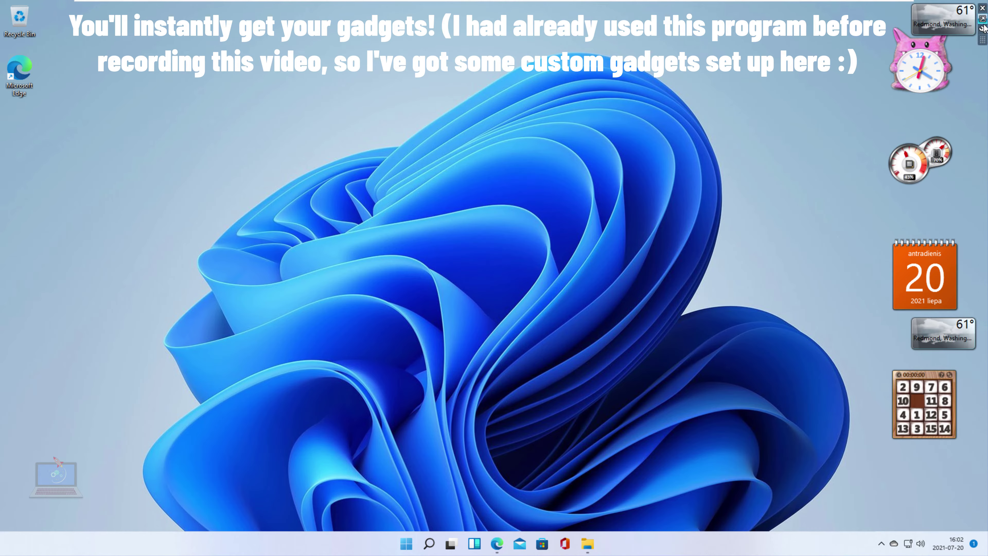
{"action": "left_click_drag", "start_coordinate": [981, 49], "coordinate": [815, 117]}
{"action": "left_click", "coordinate": [814, 108]}
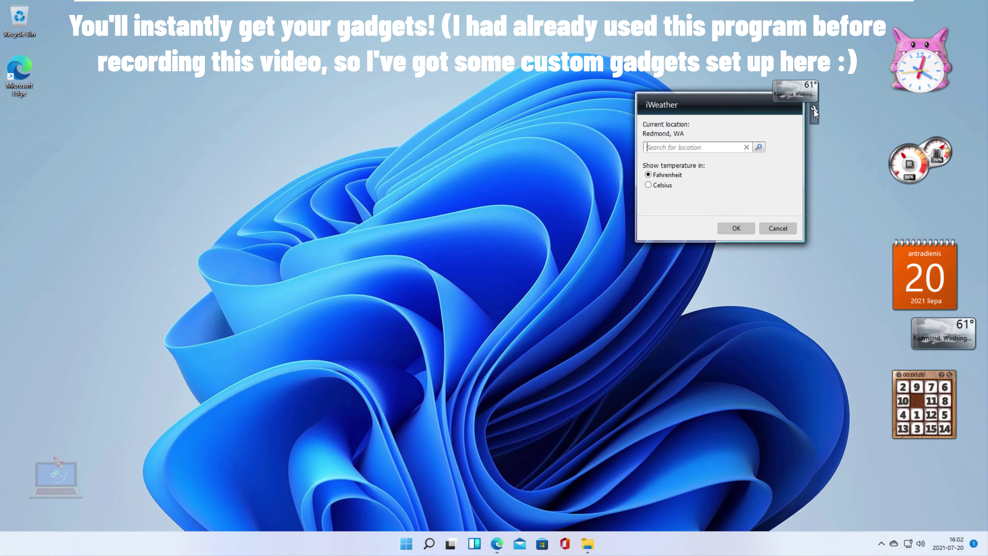
{"action": "left_click", "coordinate": [663, 185]}
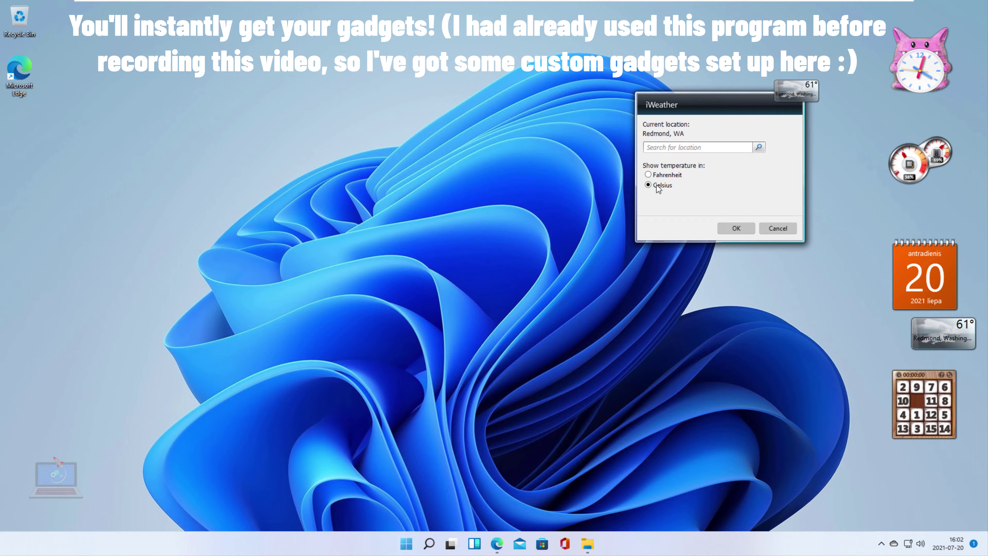
{"action": "type", "text": "Vilnius"}
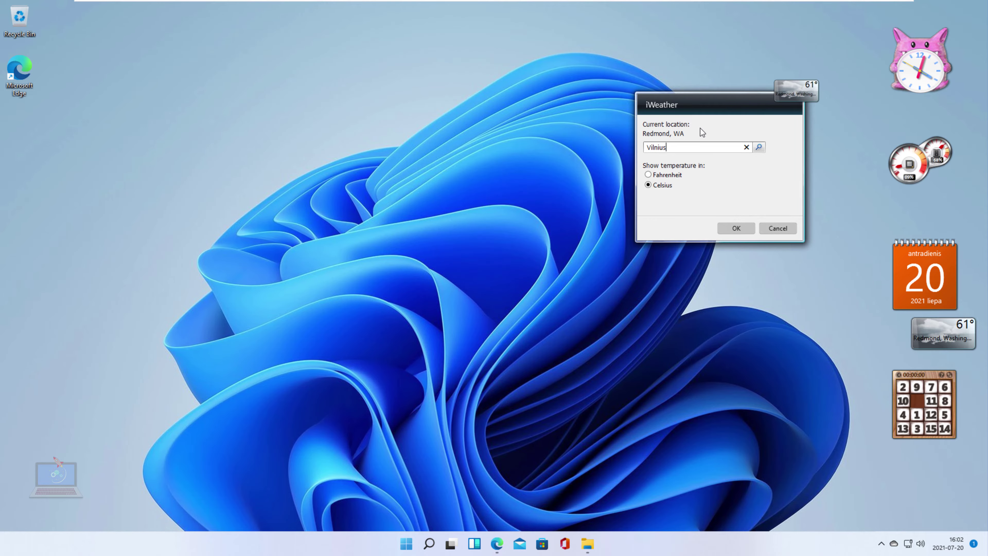
{"action": "key", "text": "Return"}
{"action": "left_click", "coordinate": [688, 160]}
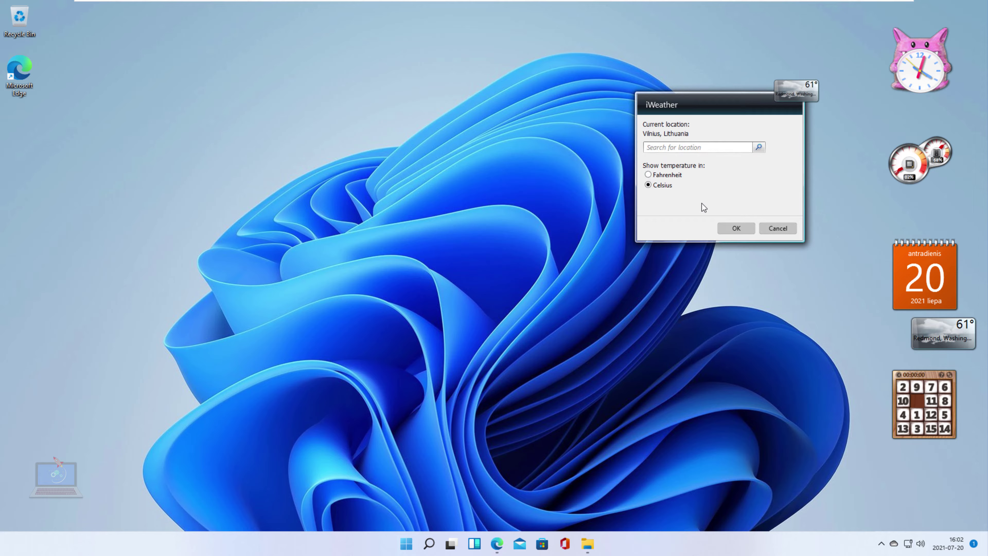
{"action": "left_click", "coordinate": [748, 228]}
Step: Enlarge the Vilnius weather gadget to its forecast view and place it beside the pink clock gadget
{"action": "mouse_move", "coordinate": [806, 113]}
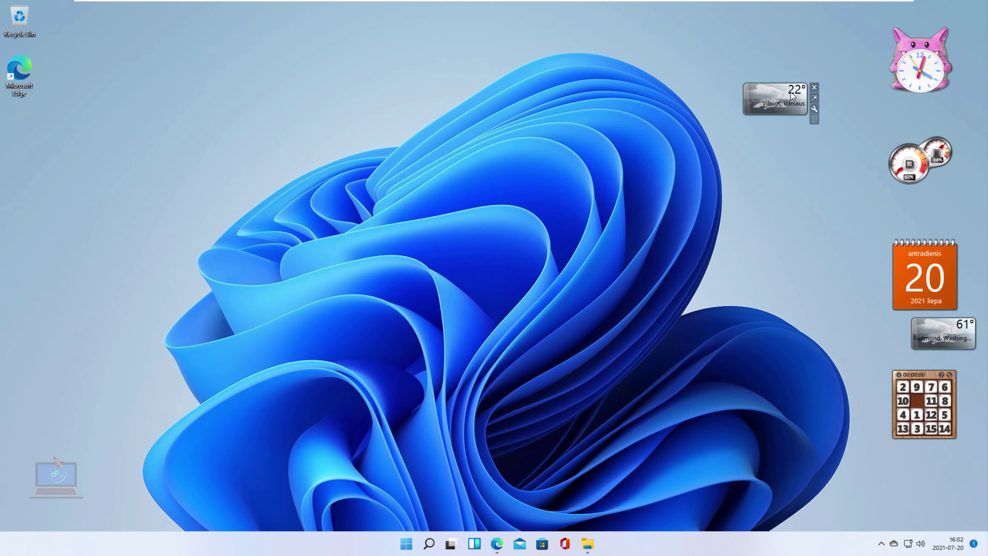
{"action": "left_click_drag", "start_coordinate": [816, 117], "coordinate": [849, 252]}
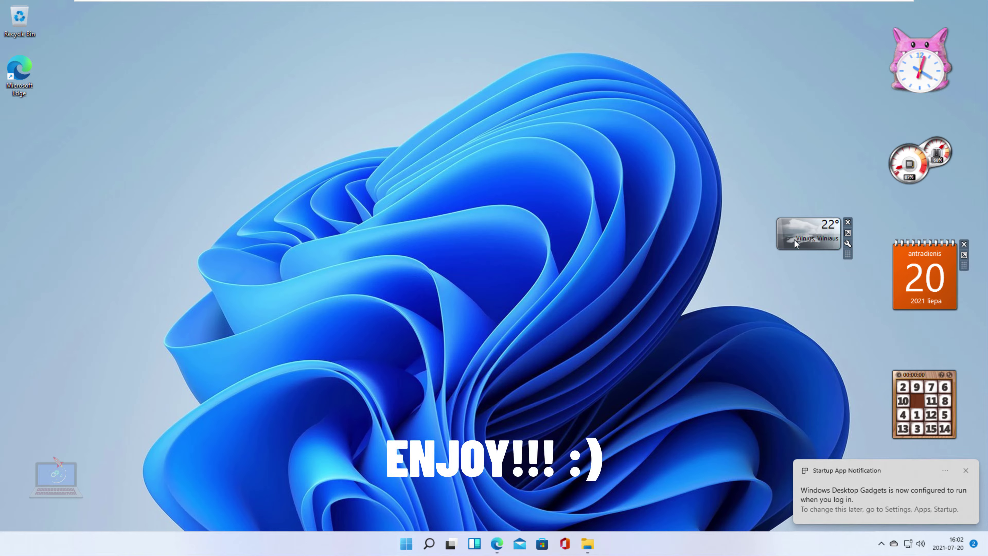
{"action": "left_click", "coordinate": [848, 234]}
{"action": "left_click_drag", "start_coordinate": [848, 253], "coordinate": [848, 65]}
{"action": "mouse_move", "coordinate": [936, 85]}
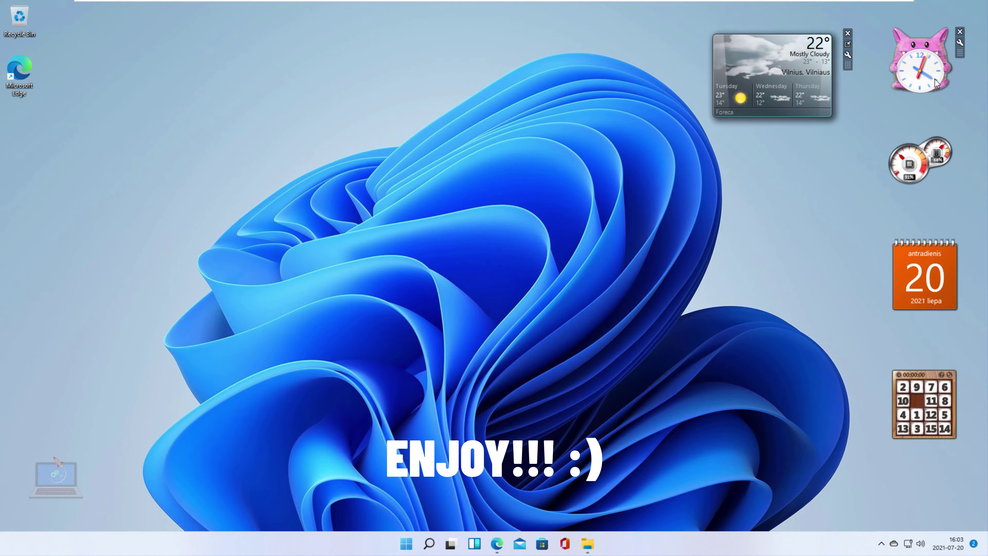
{"action": "mouse_move", "coordinate": [932, 375]}
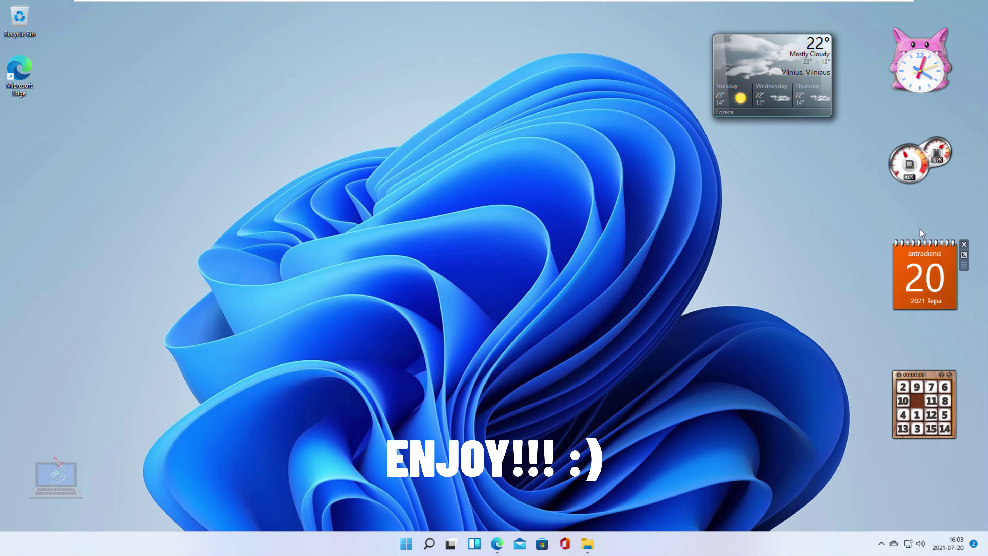
{"action": "mouse_move", "coordinate": [816, 54]}
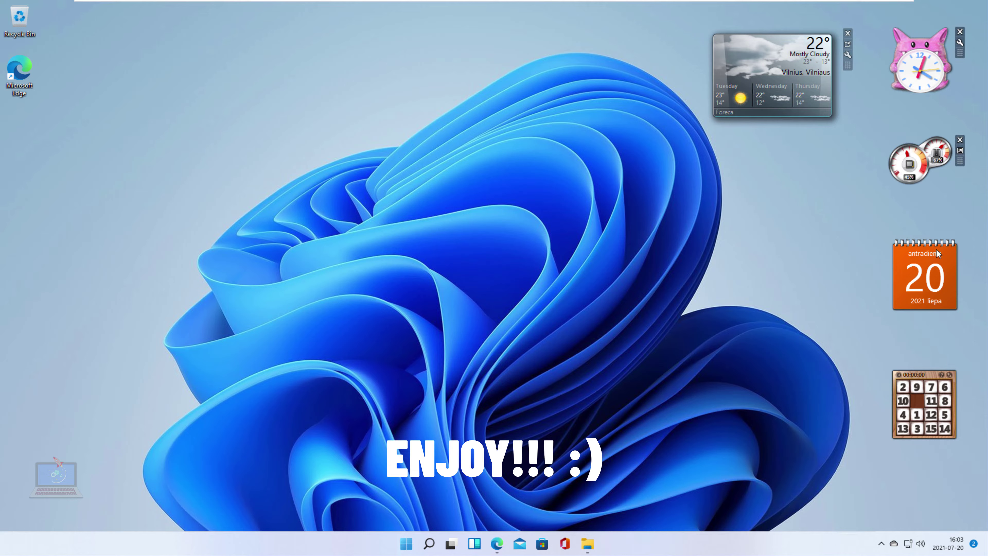
{"action": "mouse_move", "coordinate": [930, 418]}
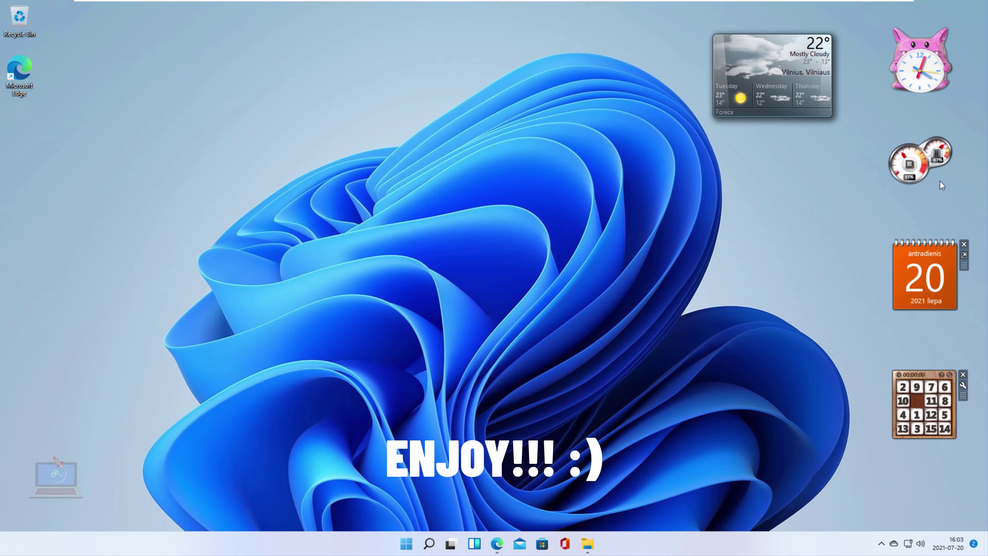
Step: Open the desktop gadget gallery, add the CPU Utilization gadget and place it just above the gallery window
{"action": "right_click", "coordinate": [538, 194]}
{"action": "left_click", "coordinate": [557, 367]}
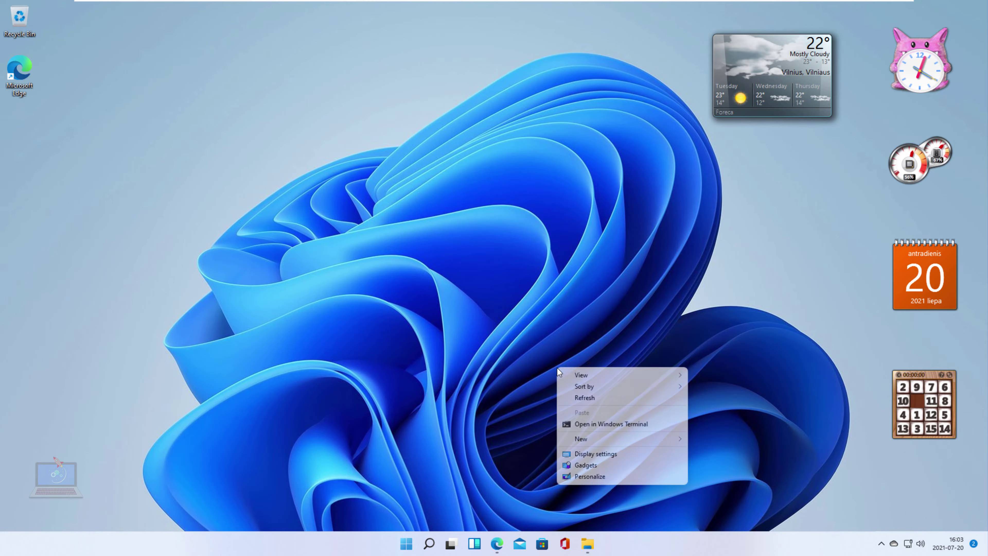
{"action": "left_click", "coordinate": [574, 466]}
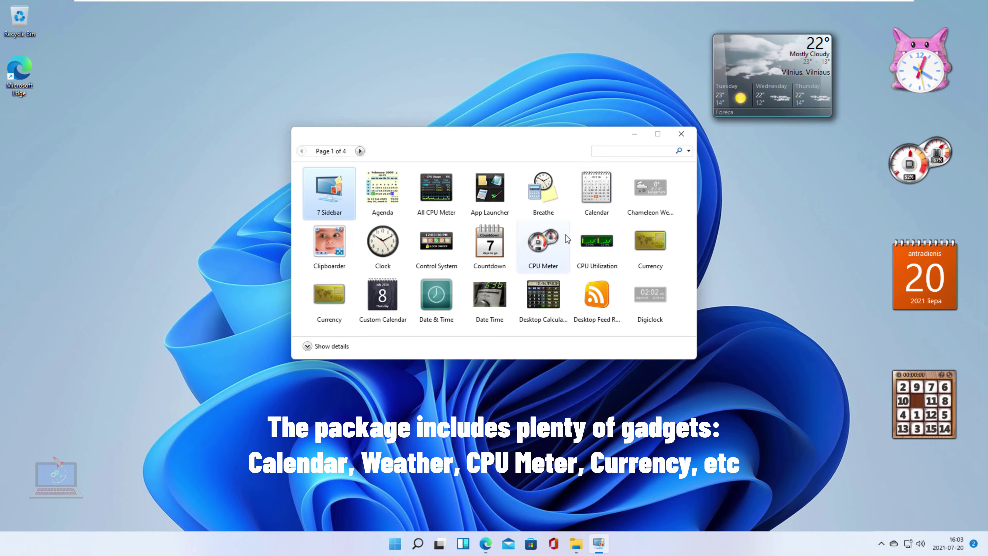
{"action": "right_click", "coordinate": [590, 240]}
{"action": "left_click", "coordinate": [595, 243]}
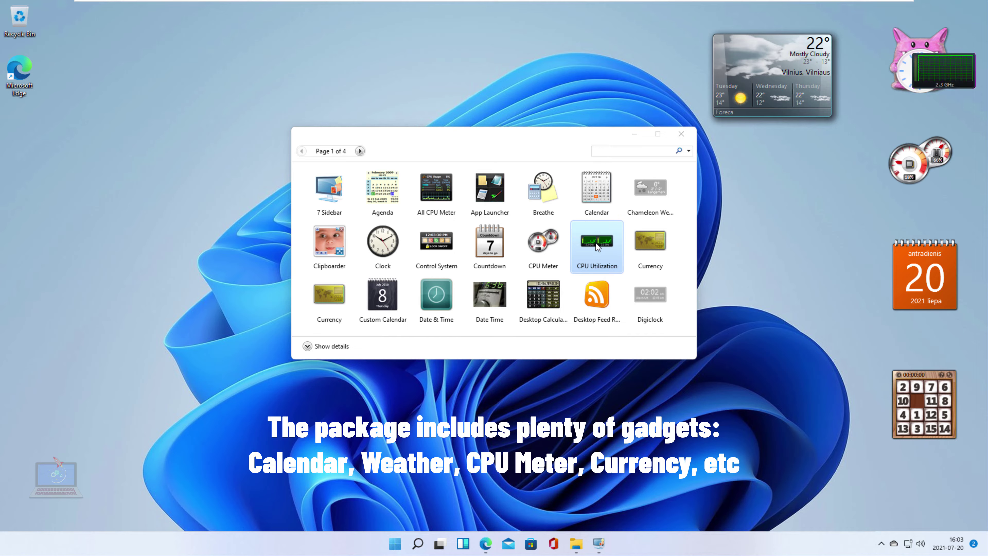
{"action": "mouse_move", "coordinate": [982, 80]}
{"action": "left_click_drag", "start_coordinate": [971, 88], "coordinate": [580, 70]}
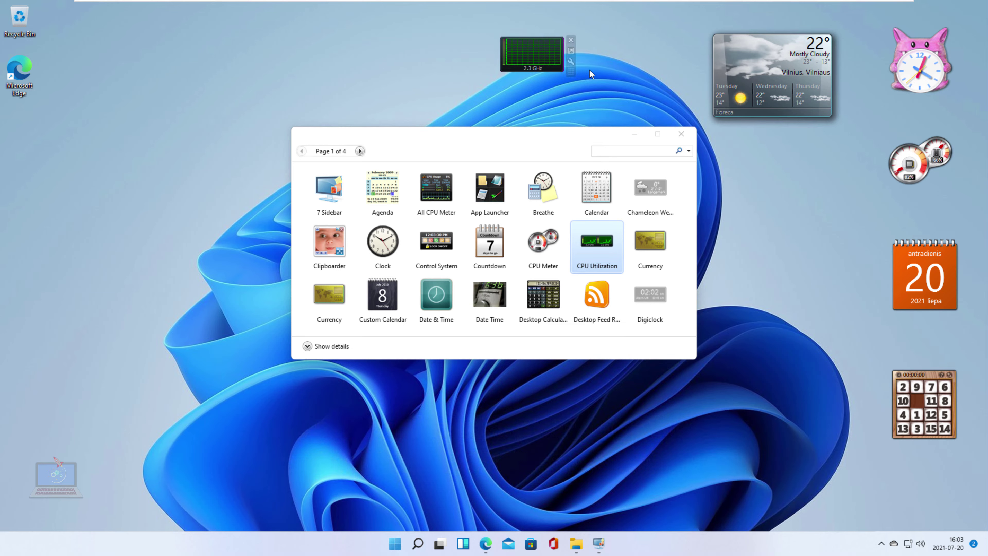
Step: Add the Custom Calendar gadget from the gallery and place it above the gallery, to the left of the CPU Utilization gadget
{"action": "left_click", "coordinate": [657, 199]}
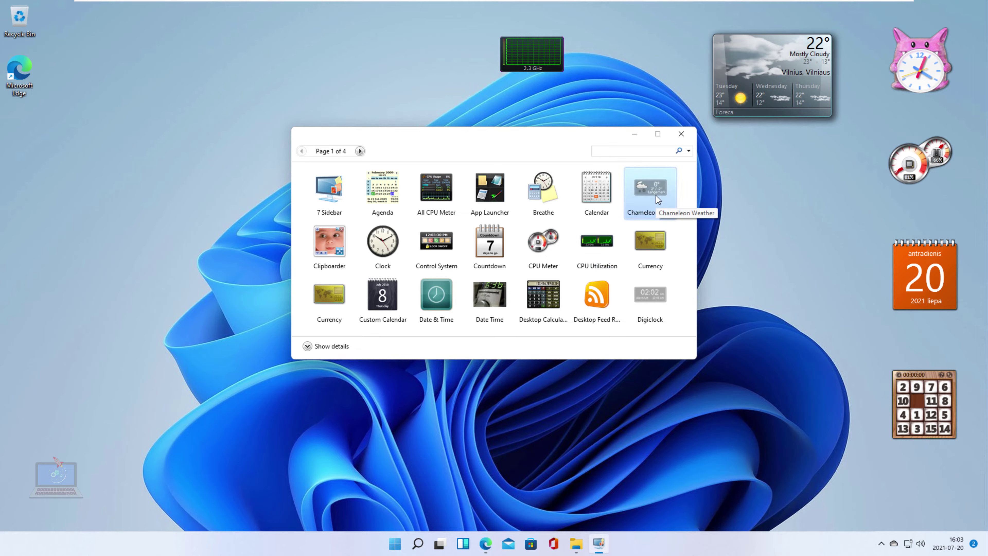
{"action": "right_click", "coordinate": [383, 287]}
{"action": "left_click", "coordinate": [405, 290]}
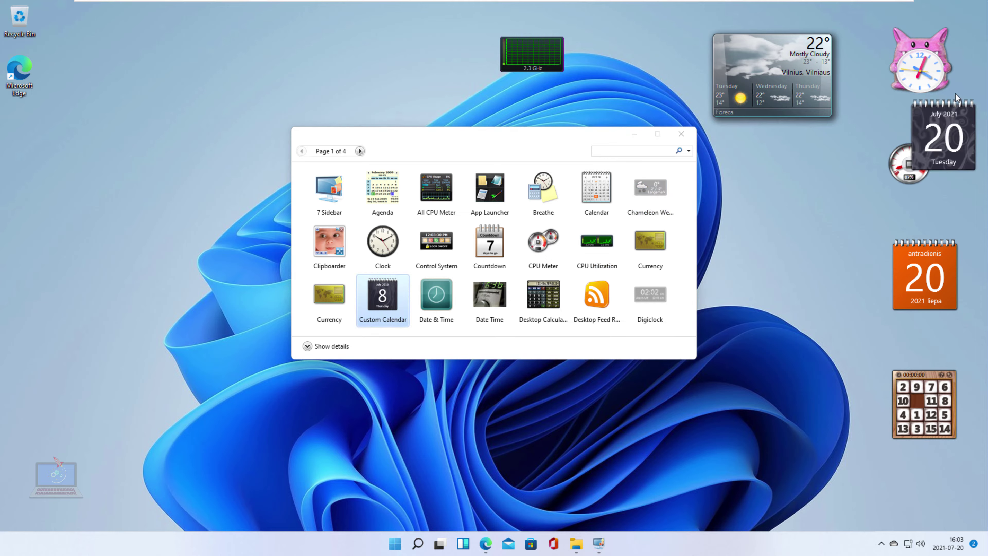
{"action": "mouse_move", "coordinate": [981, 142]}
{"action": "left_click_drag", "start_coordinate": [982, 142], "coordinate": [339, 73]}
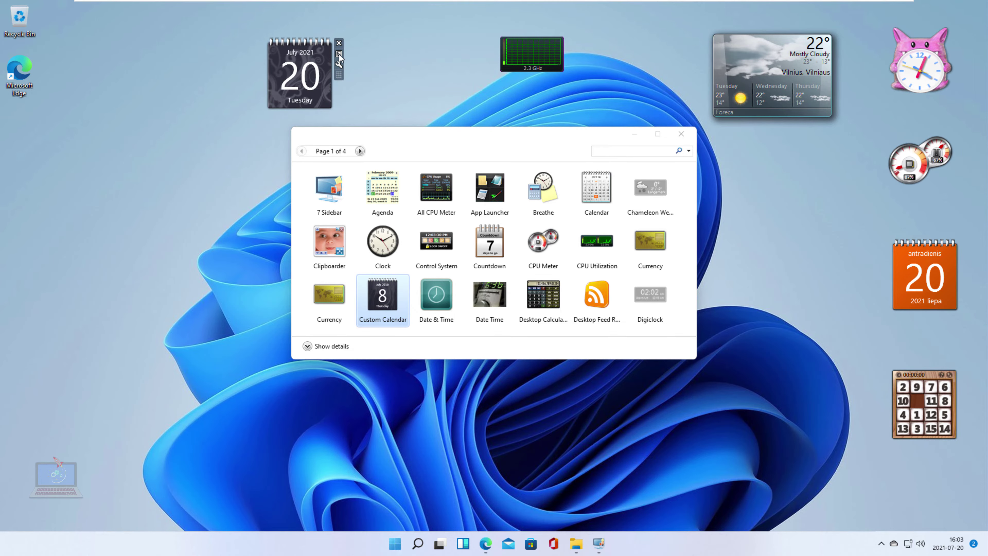
Step: Open the Custom Calendar gadget's settings and look through its reset, about and text section options
{"action": "left_click", "coordinate": [339, 65]}
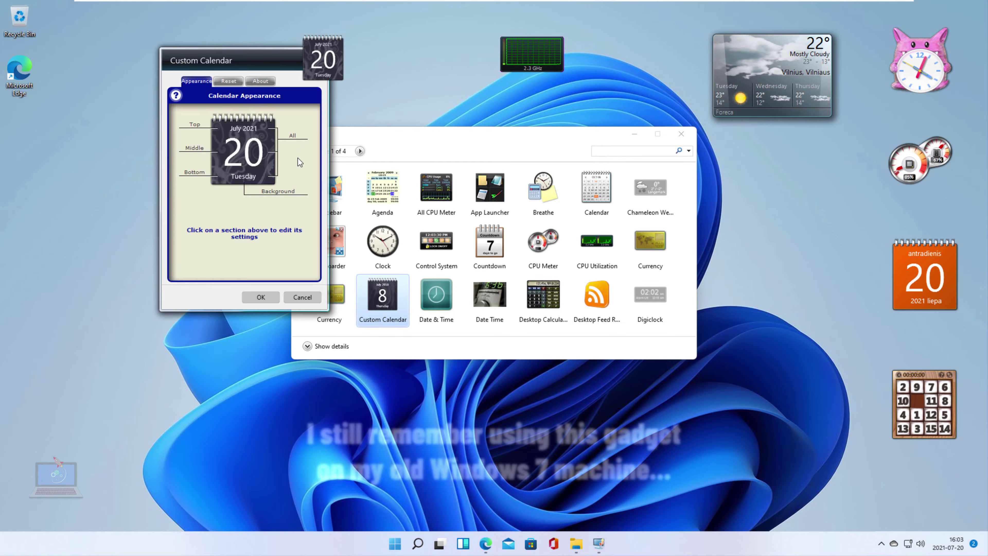
{"action": "left_click", "coordinate": [229, 81]}
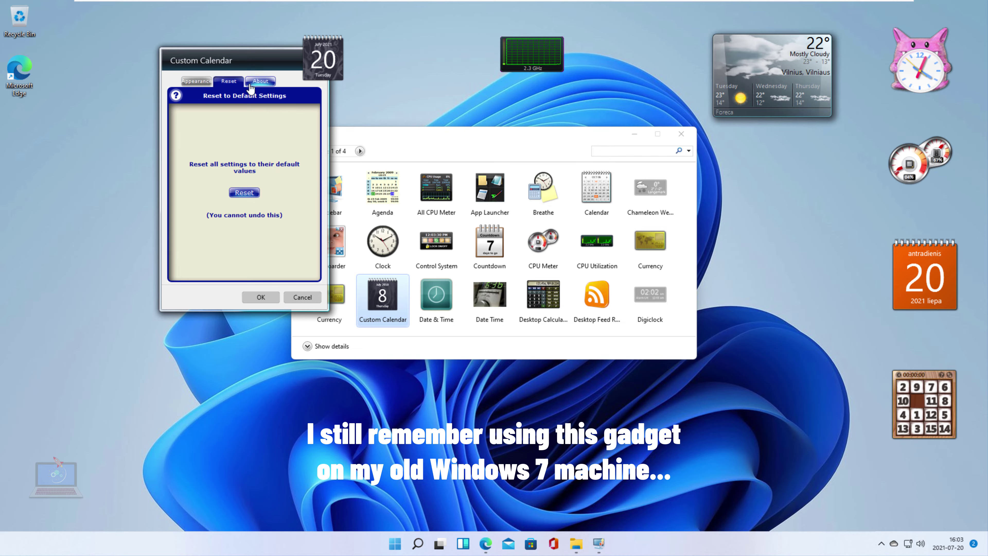
{"action": "left_click", "coordinate": [260, 82]}
{"action": "left_click", "coordinate": [196, 82]}
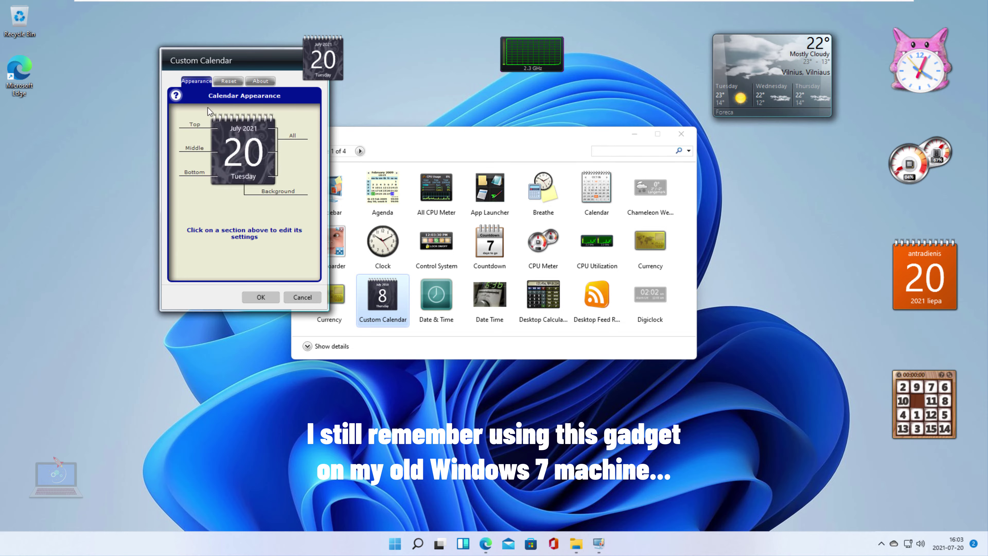
{"action": "left_click", "coordinate": [194, 124]}
{"action": "left_click", "coordinate": [194, 148]}
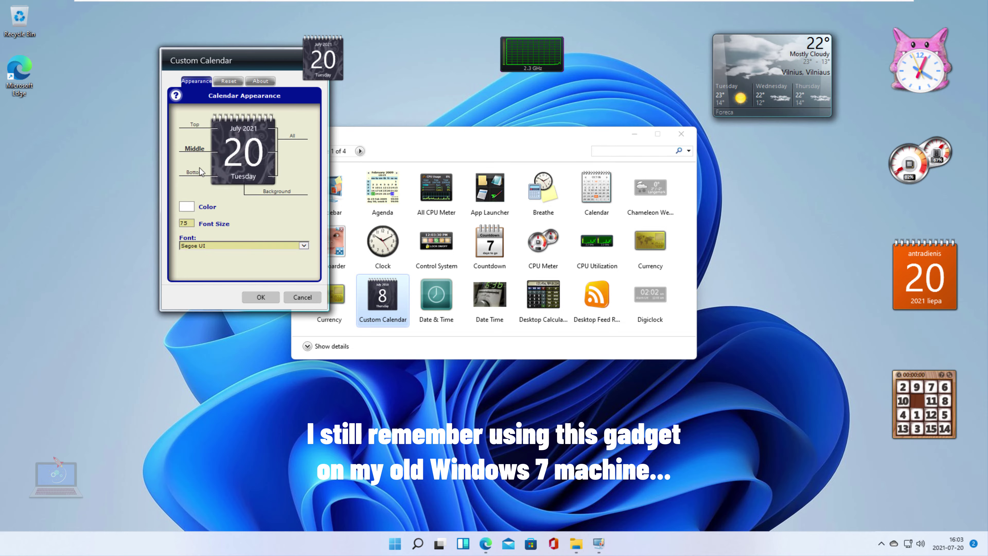
{"action": "left_click", "coordinate": [194, 172]}
Step: Set the base color of the Custom Calendar's background to magenta
{"action": "left_click", "coordinate": [286, 193]}
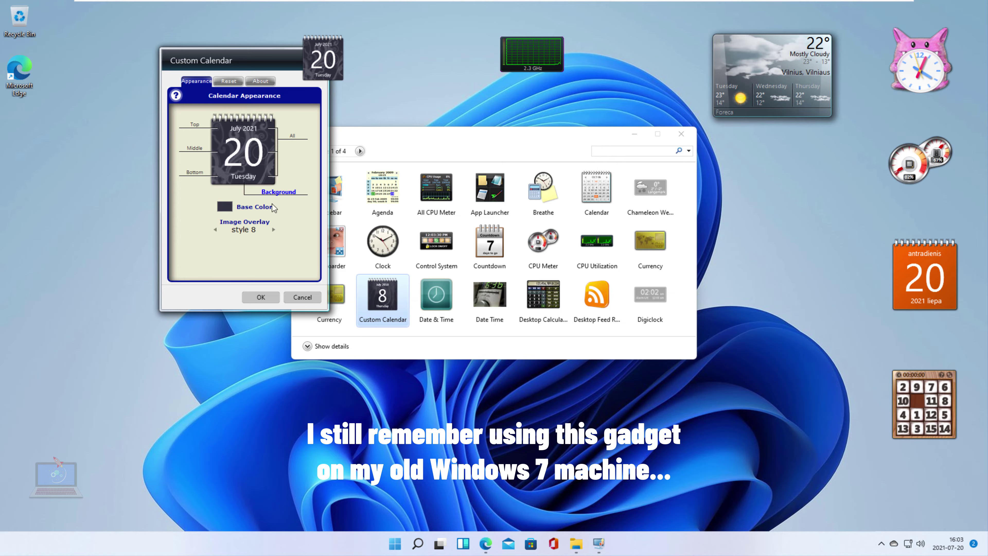
{"action": "left_click", "coordinate": [220, 210]}
{"action": "left_click", "coordinate": [276, 121]}
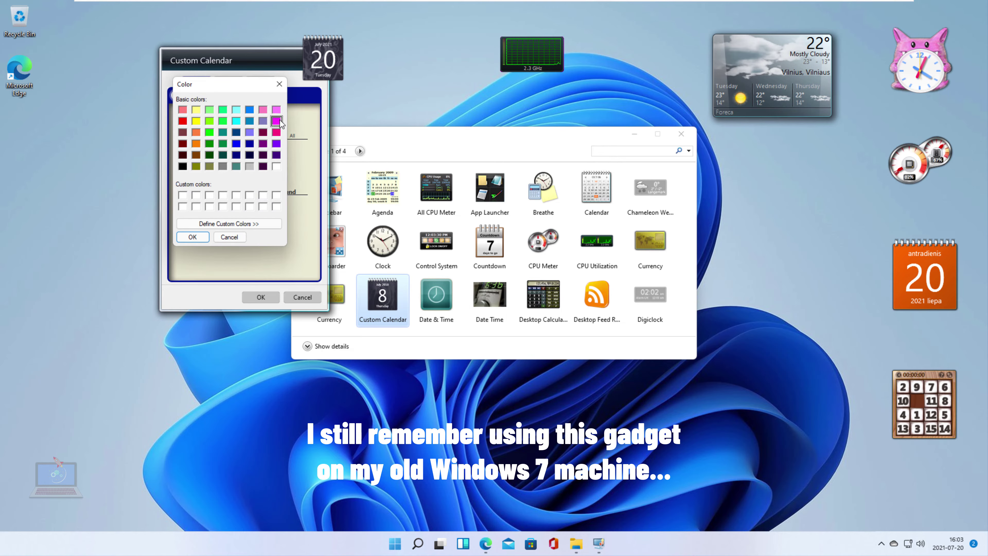
{"action": "left_click", "coordinate": [199, 239]}
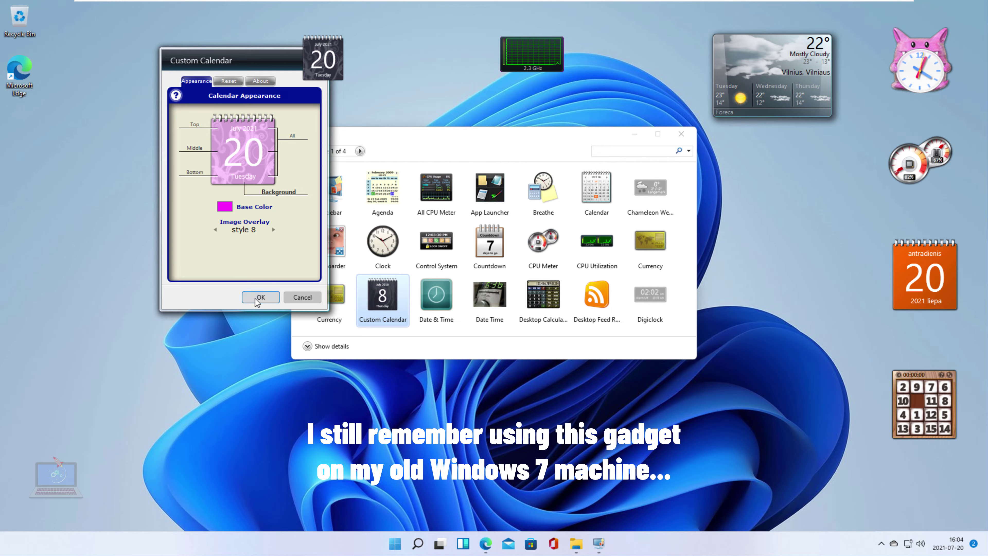
Step: Set the Custom Calendar background's image overlay to style 3 and apply the gadget settings
{"action": "left_click", "coordinate": [274, 230]}
{"action": "left_click", "coordinate": [274, 230]}
{"action": "left_click", "coordinate": [274, 230]}
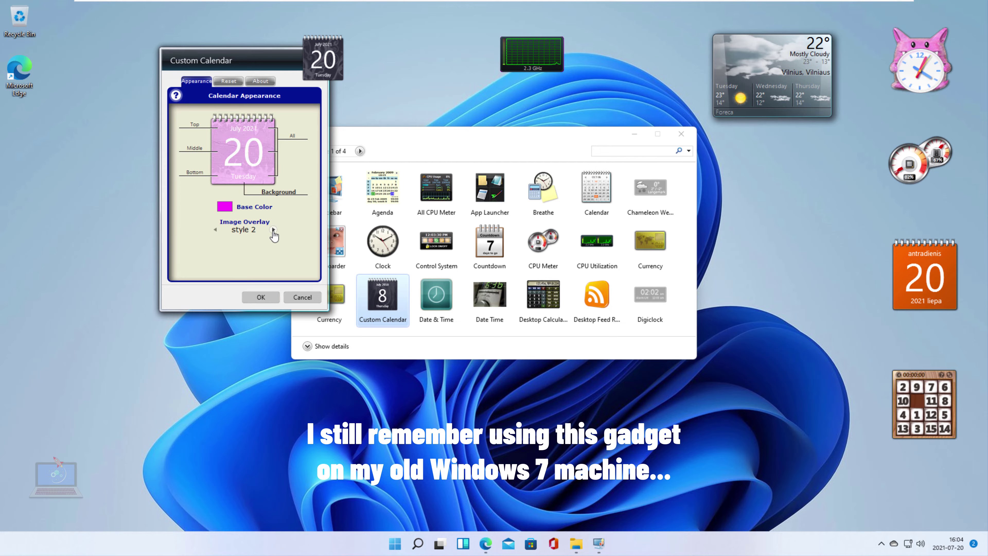
{"action": "left_click", "coordinate": [273, 230]}
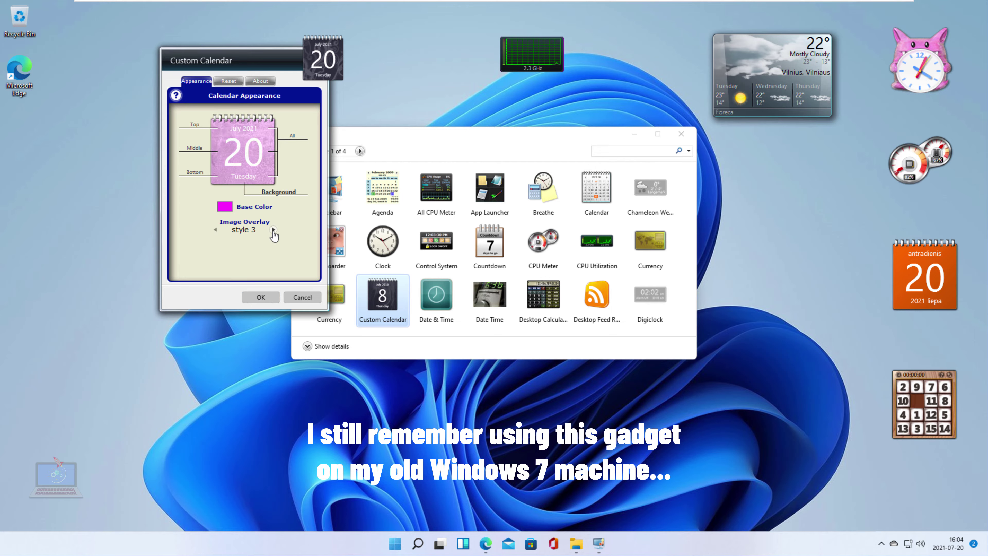
{"action": "left_click", "coordinate": [266, 300]}
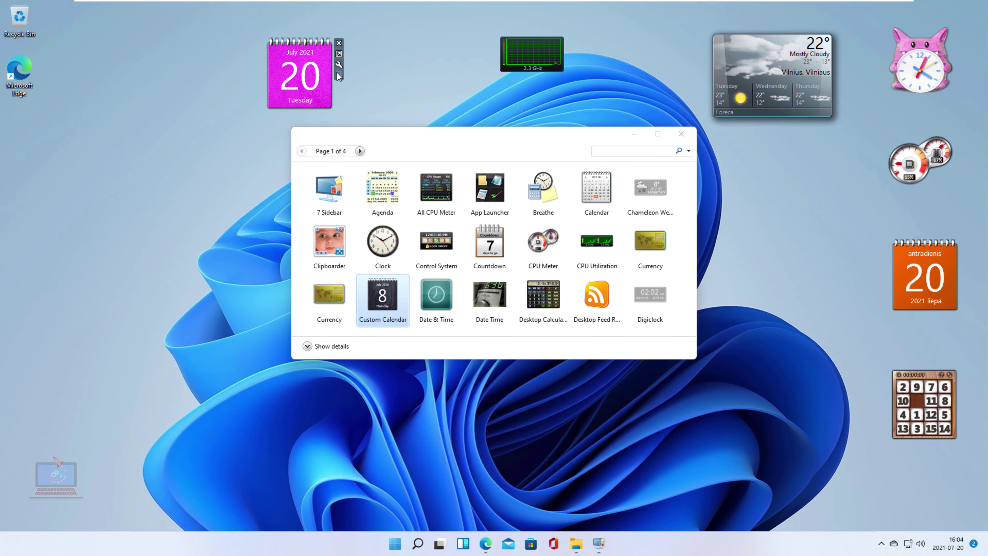
Step: Replace the orange calendar gadget with the magenta Custom Calendar in its spot, and remove the CPU Utilization gadget
{"action": "left_click_drag", "start_coordinate": [338, 74], "coordinate": [425, 67]}
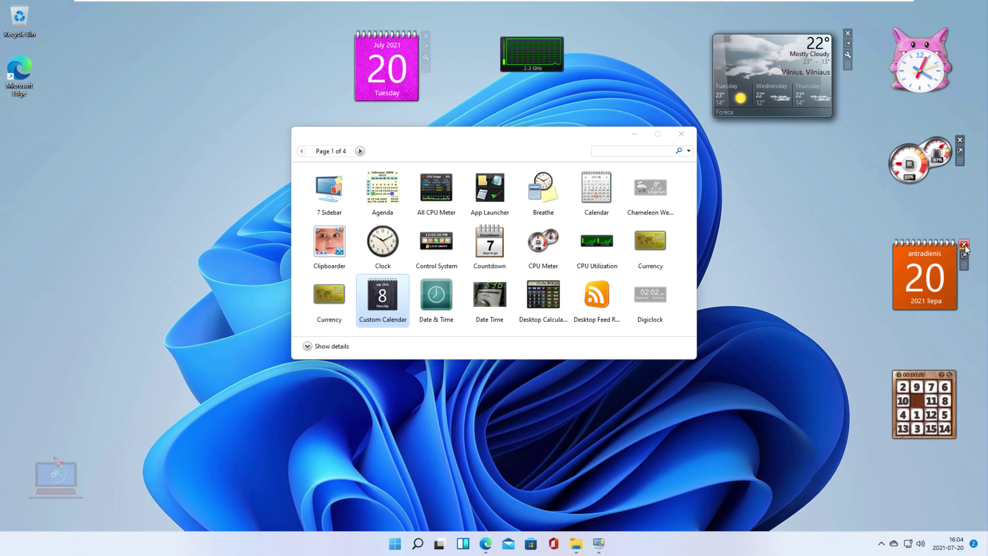
{"action": "left_click", "coordinate": [964, 244]}
{"action": "left_click_drag", "start_coordinate": [416, 76], "coordinate": [911, 267]}
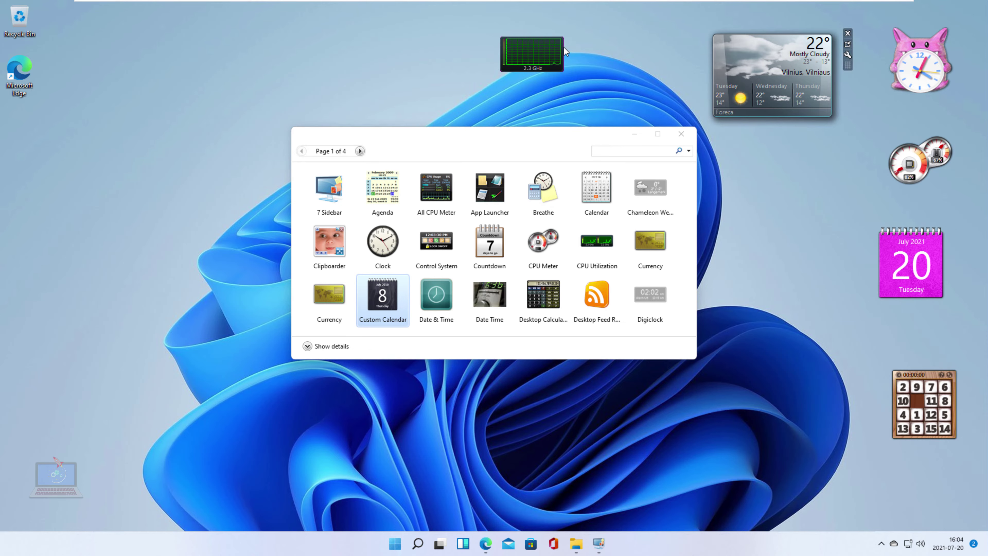
{"action": "left_click", "coordinate": [572, 39]}
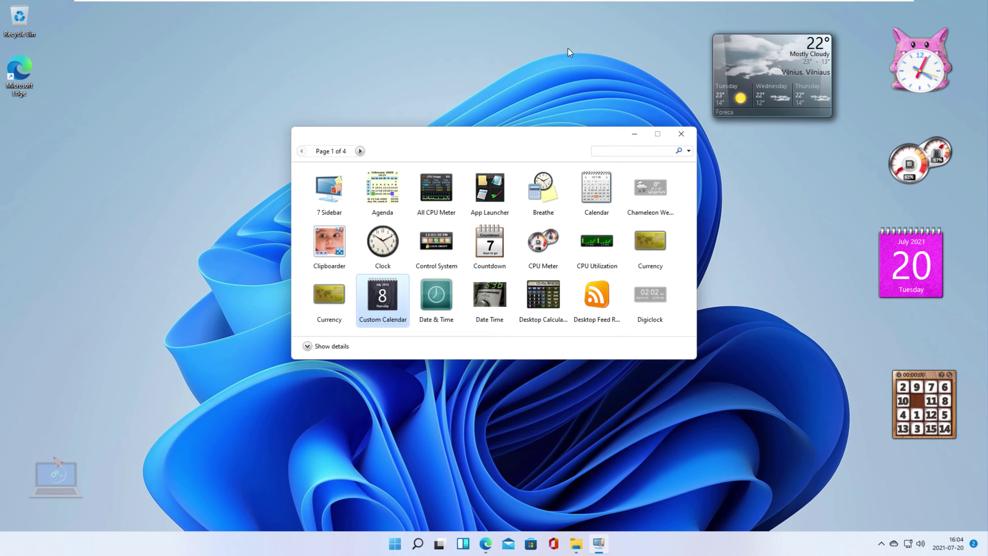
Step: Show gadget details in the gallery and check the descriptions of several gadgets, including Currency, Clipboarder and Agenda
{"action": "right_click", "coordinate": [591, 286]}
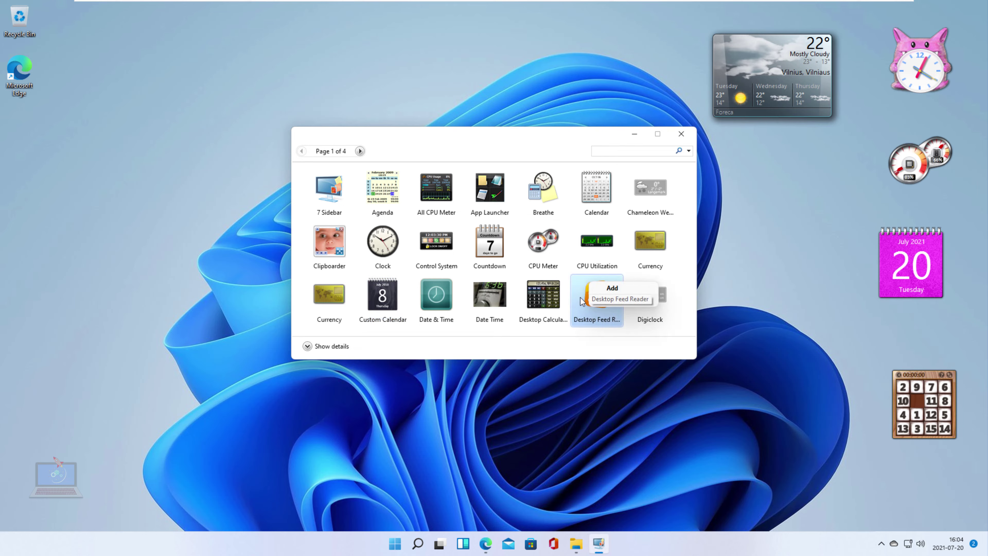
{"action": "left_click", "coordinate": [329, 350]}
{"action": "left_click", "coordinate": [322, 306]}
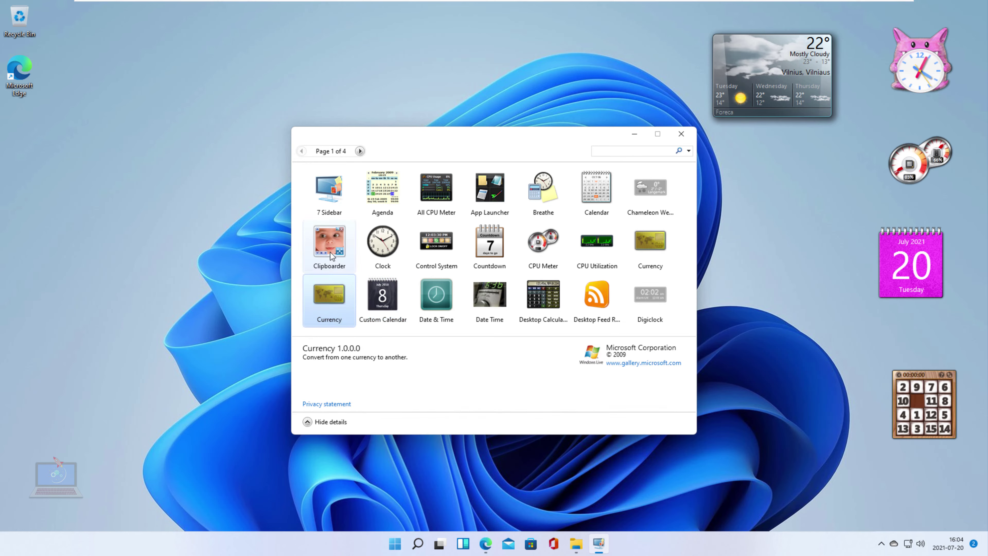
{"action": "left_click", "coordinate": [331, 245]}
{"action": "left_click", "coordinate": [351, 201]}
{"action": "left_click", "coordinate": [384, 195]}
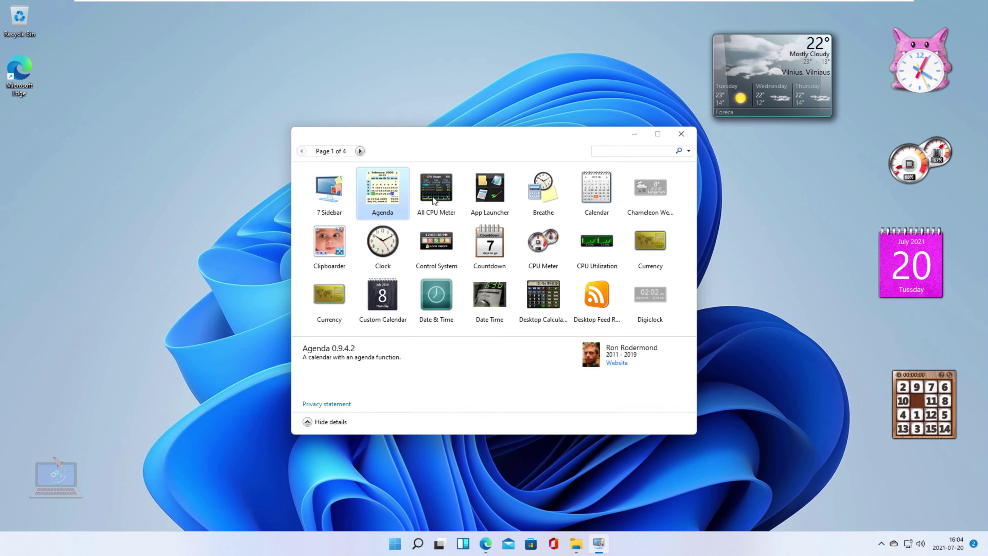
Step: Add the All CPU Meter gadget from the gallery and place it near the Recycle Bin and Microsoft Edge icons
{"action": "left_click", "coordinate": [440, 194]}
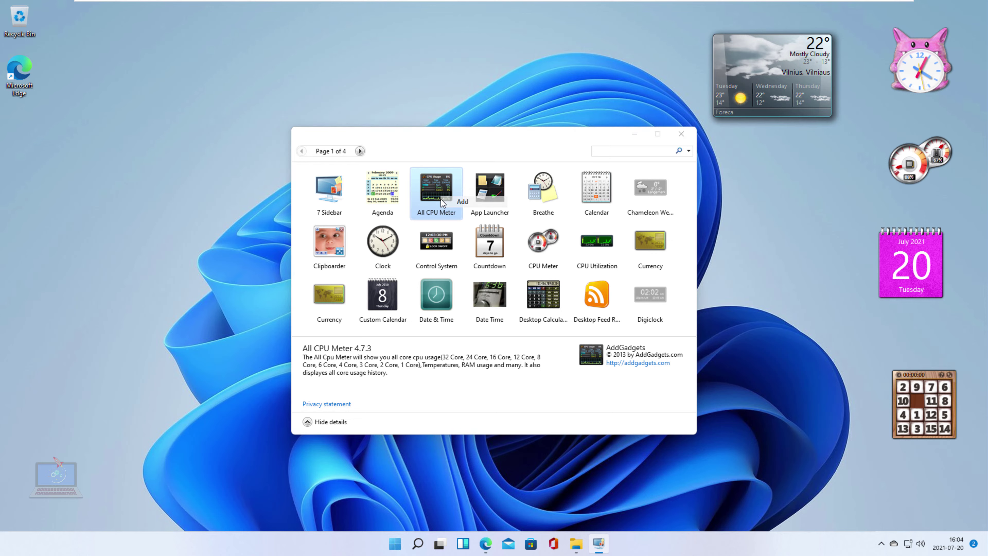
{"action": "double_click", "coordinate": [441, 199]}
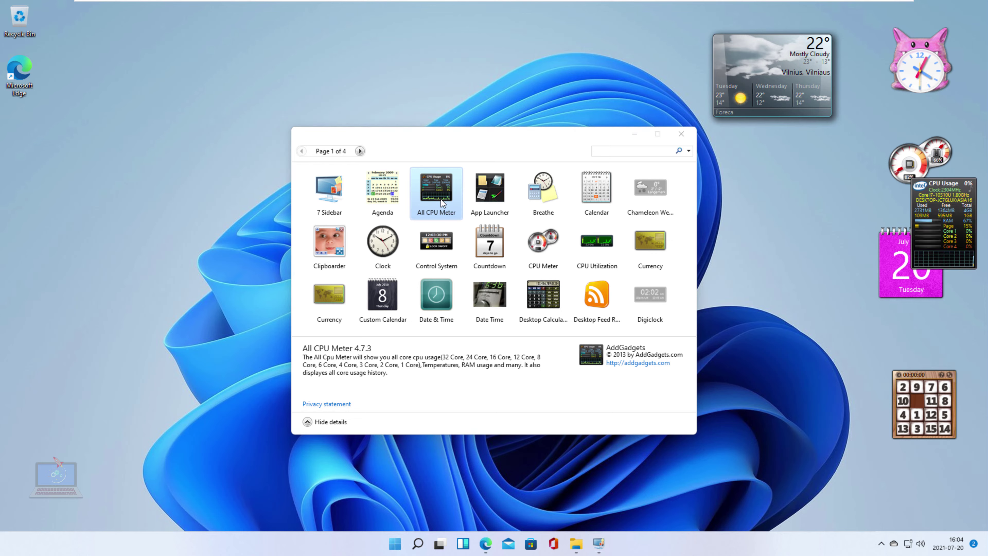
{"action": "left_click_drag", "start_coordinate": [983, 206], "coordinate": [221, 80]}
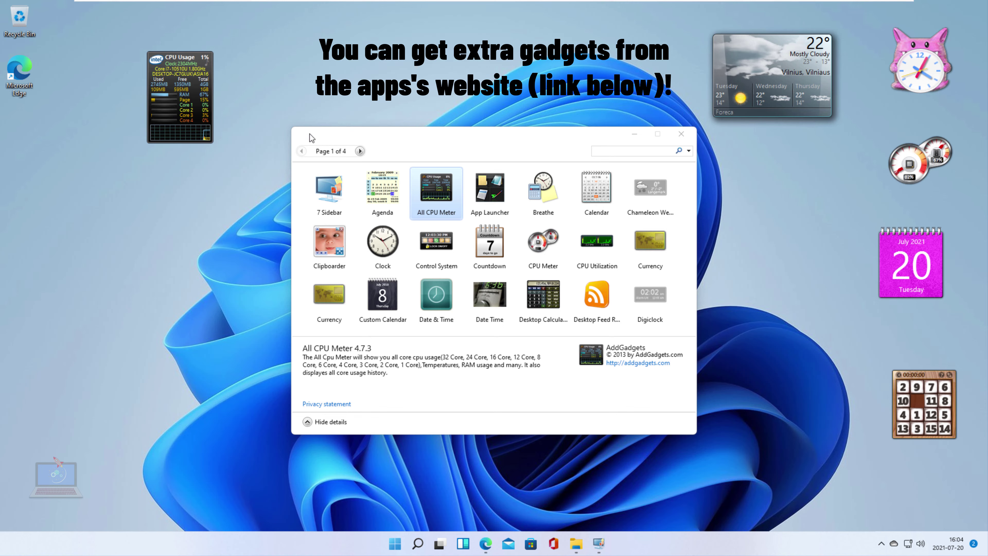
Step: Browse all four pages of the gadget gallery, return to the first page and close the gallery
{"action": "left_click", "coordinate": [360, 151]}
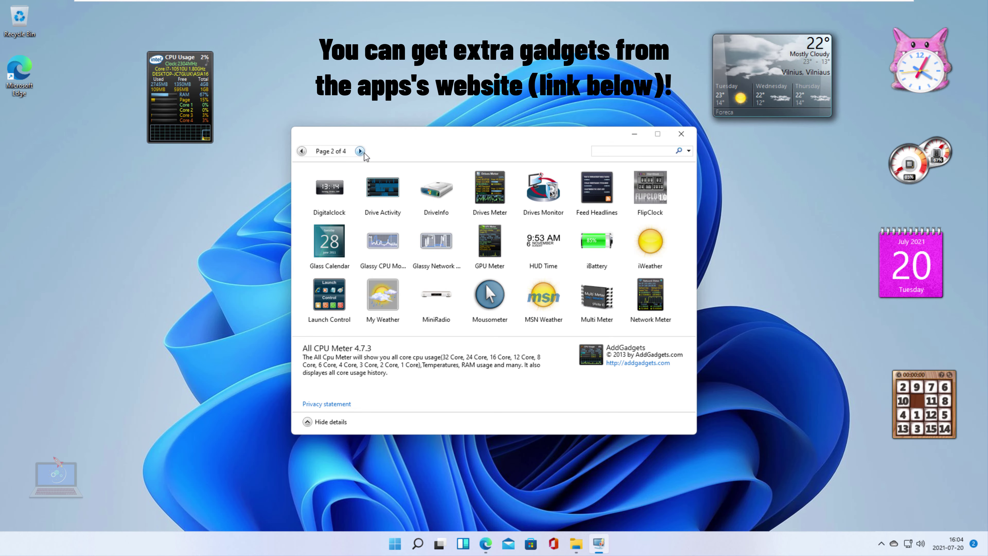
{"action": "left_click", "coordinate": [359, 151]}
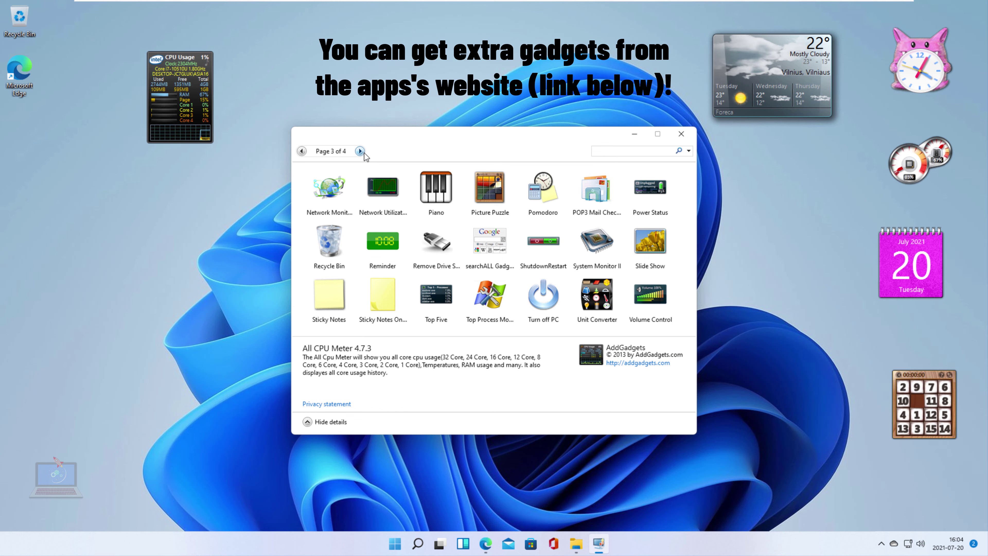
{"action": "left_click", "coordinate": [364, 152]}
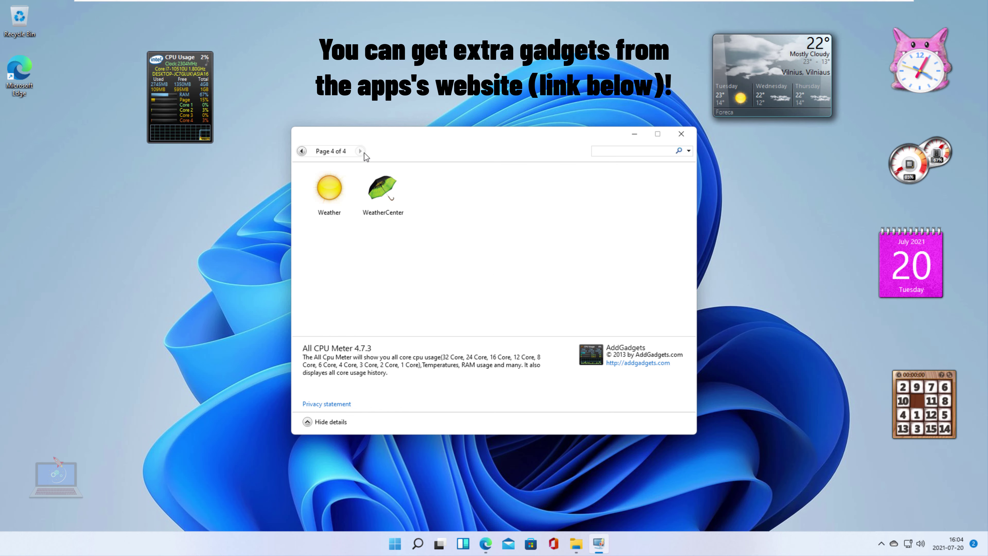
{"action": "left_click", "coordinate": [302, 151]}
{"action": "left_click", "coordinate": [302, 152]}
{"action": "left_click", "coordinate": [302, 151]}
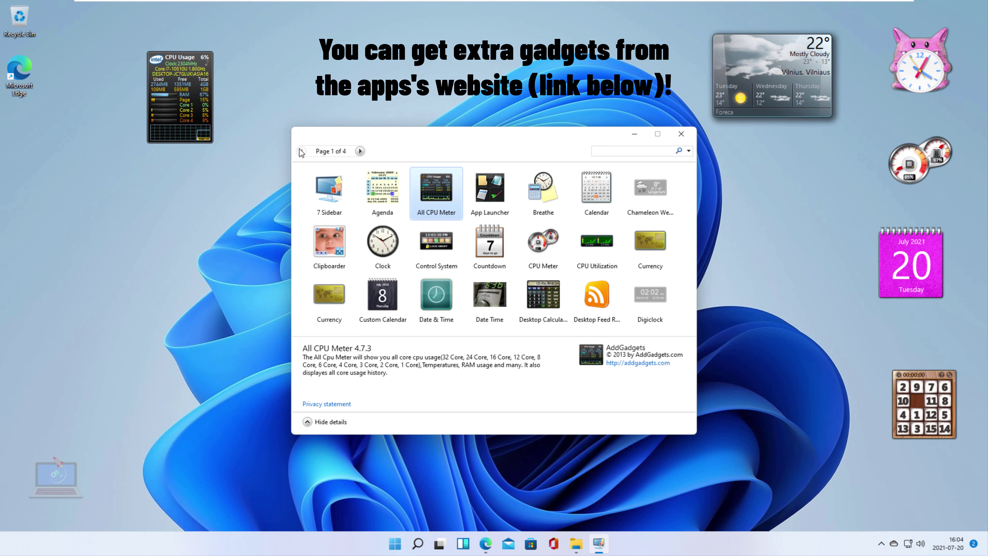
{"action": "left_click", "coordinate": [681, 134]}
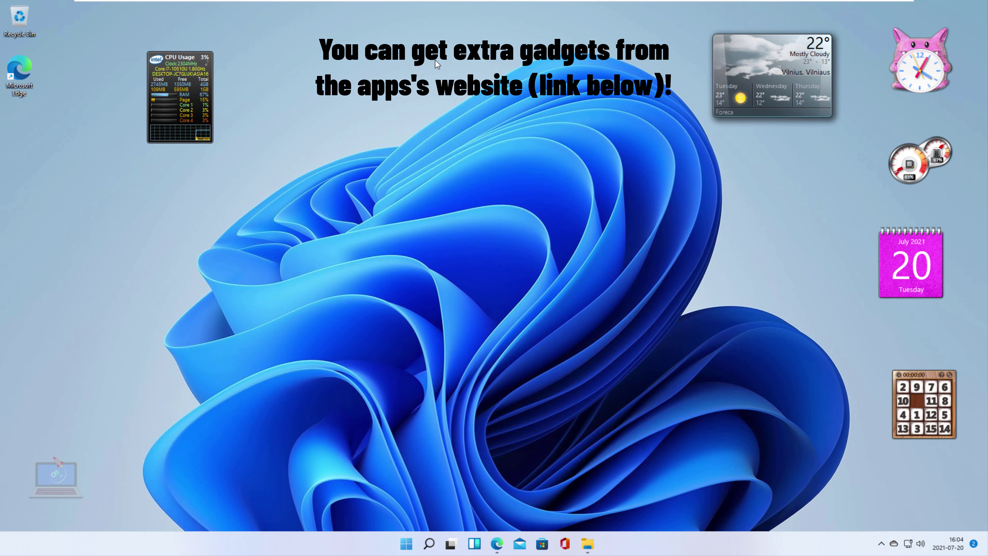